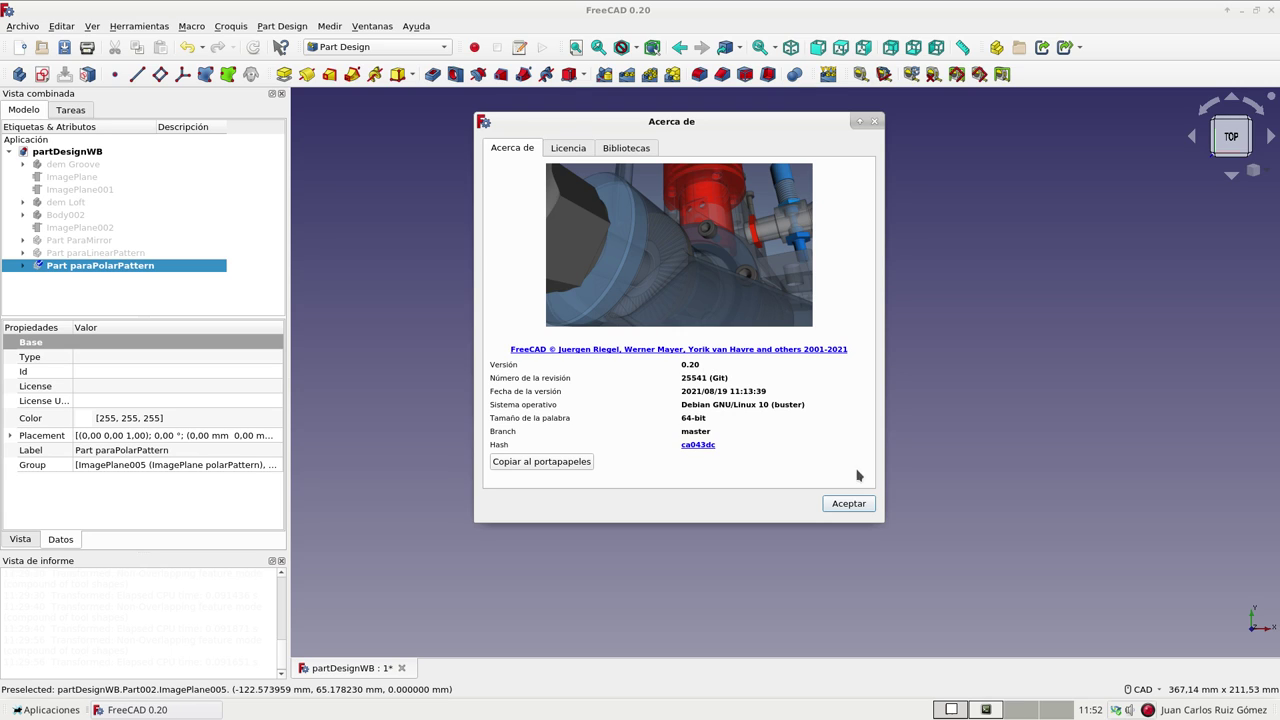
Step: Close the Acerca de (About) window so the Part Design model view is unobstructed
left_click(865, 508)
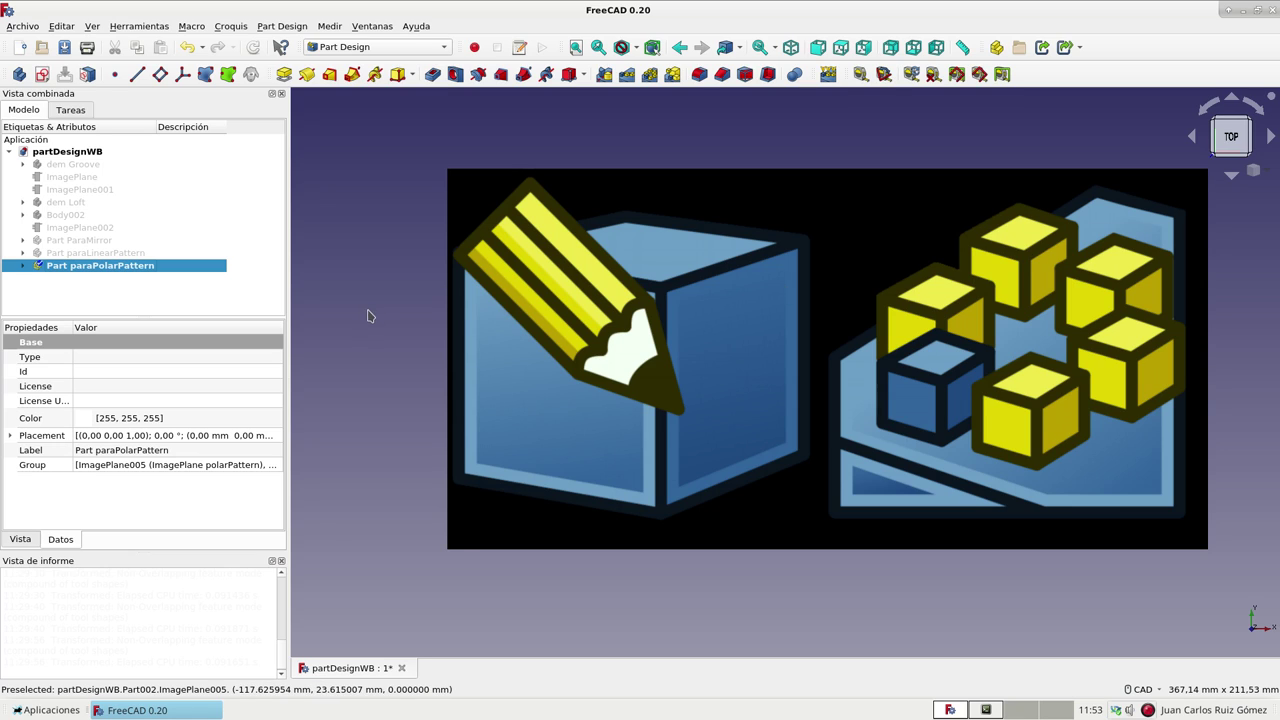
Step: Hide the pencil-and-cubes image plane and expand Part paraPolarPattern to list its origin, ImagePlane and Body005
key("space")
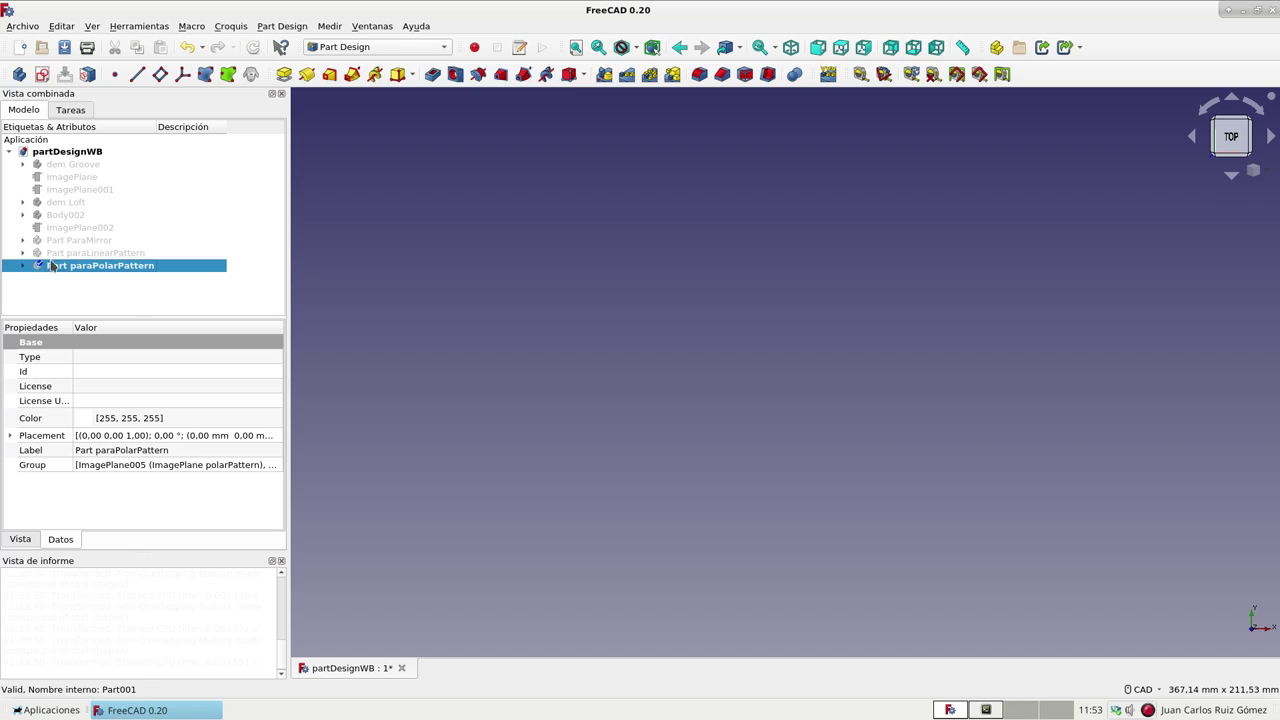
left_click(22, 265)
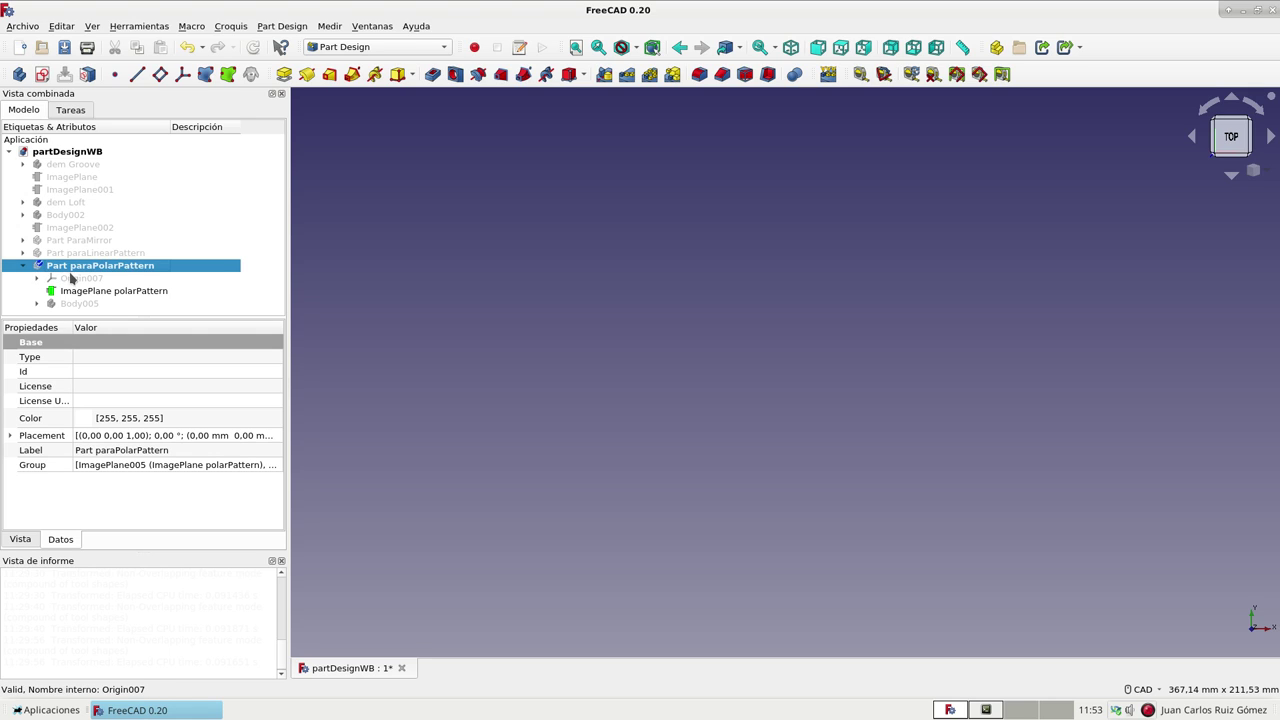
left_click(68, 291)
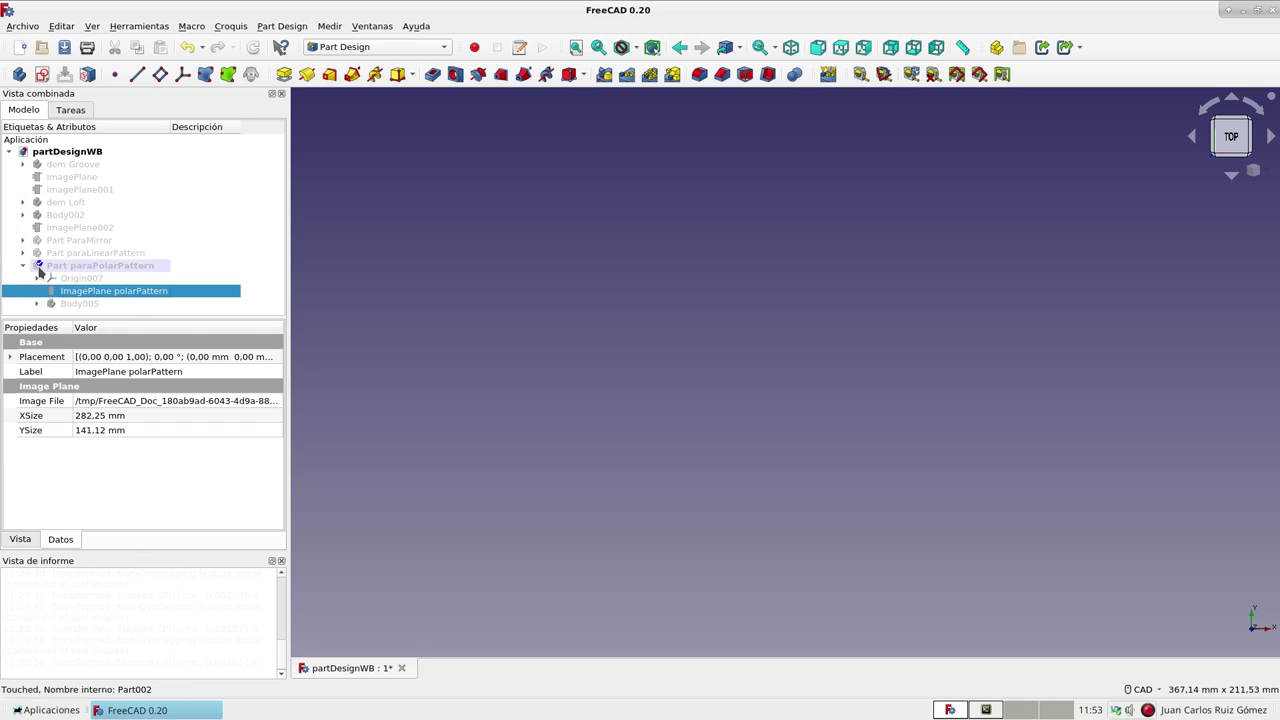
left_click(40, 268)
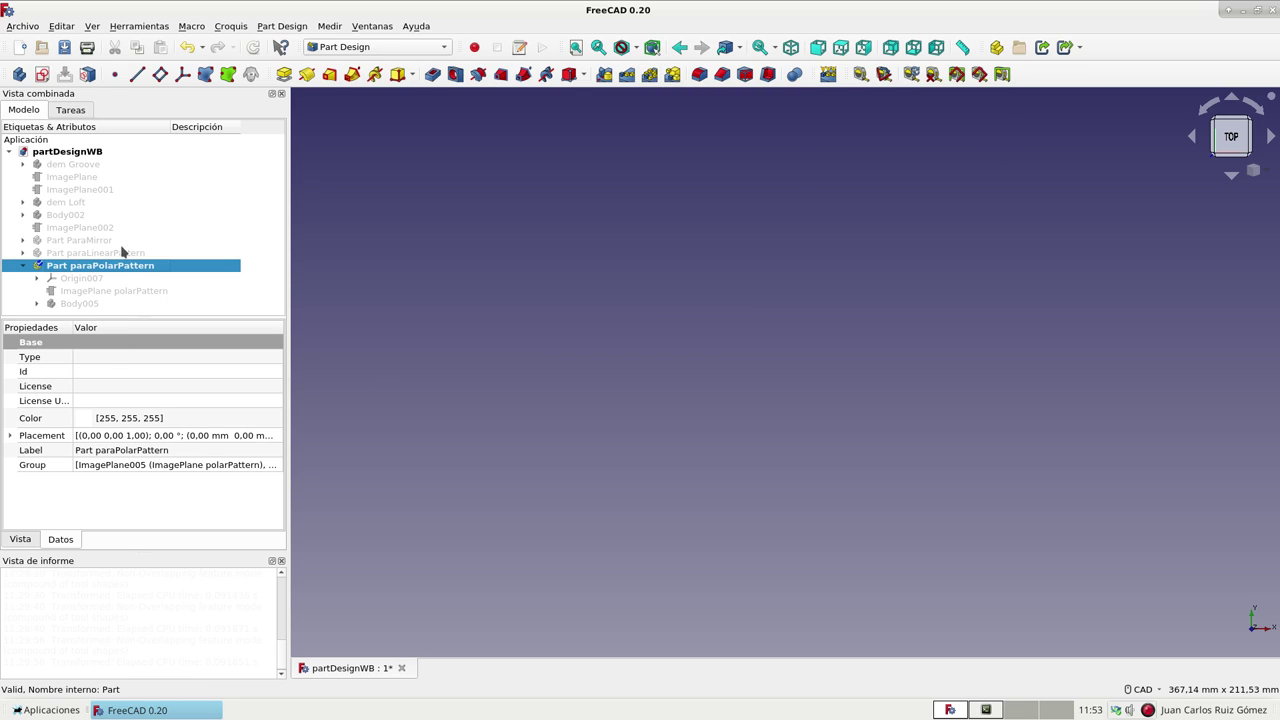
Step: Show Body005 and orbit the view to see the ring's thickness
left_click(89, 305)
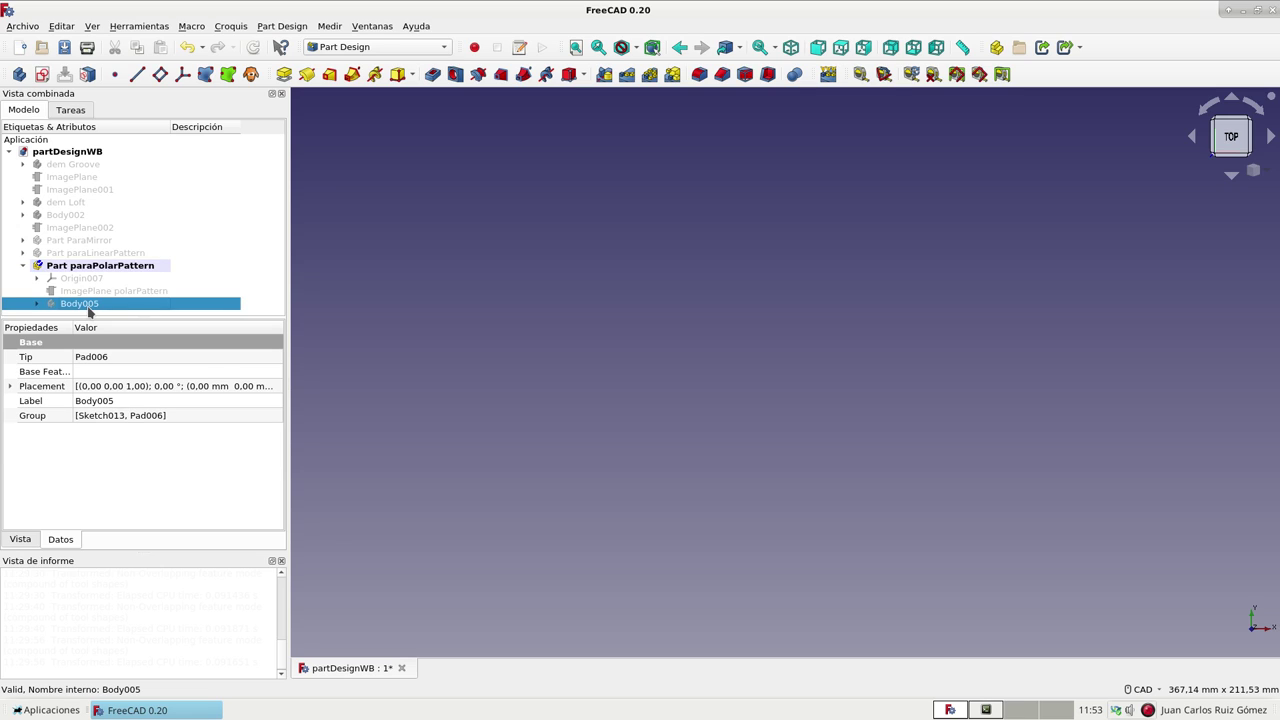
key("space")
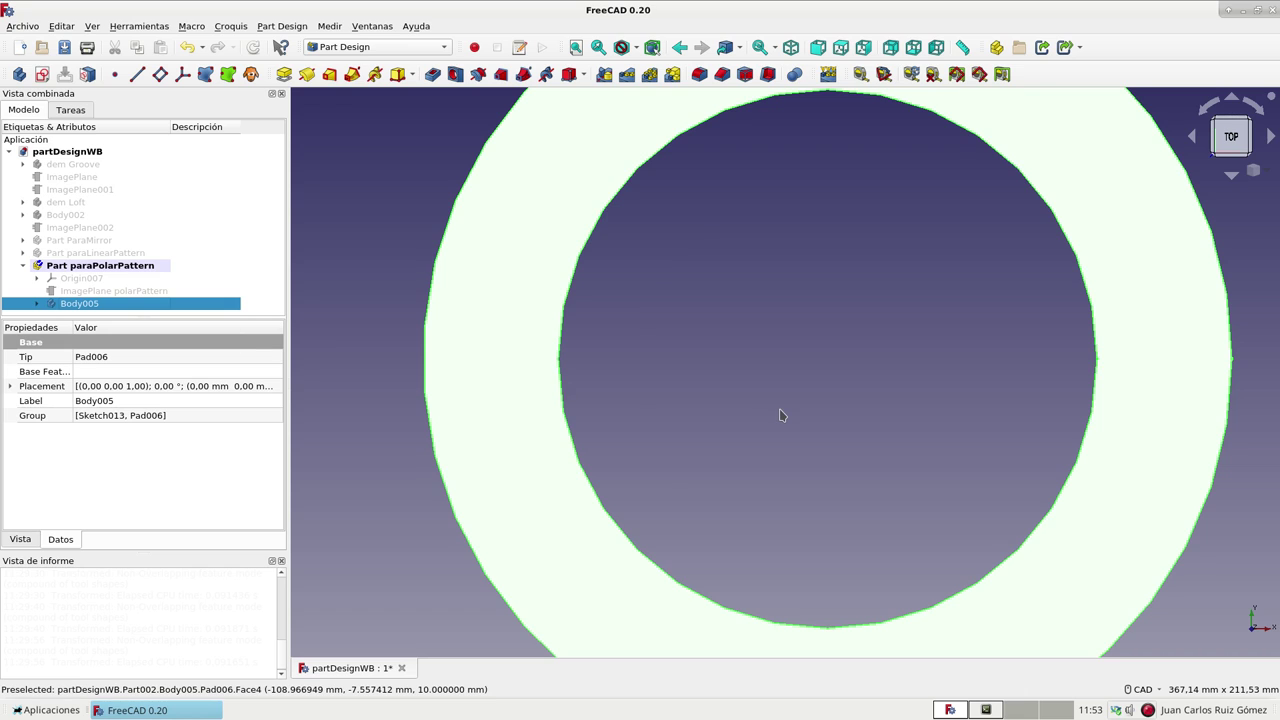
scroll(780, 418, "down", 1)
left_click(754, 258)
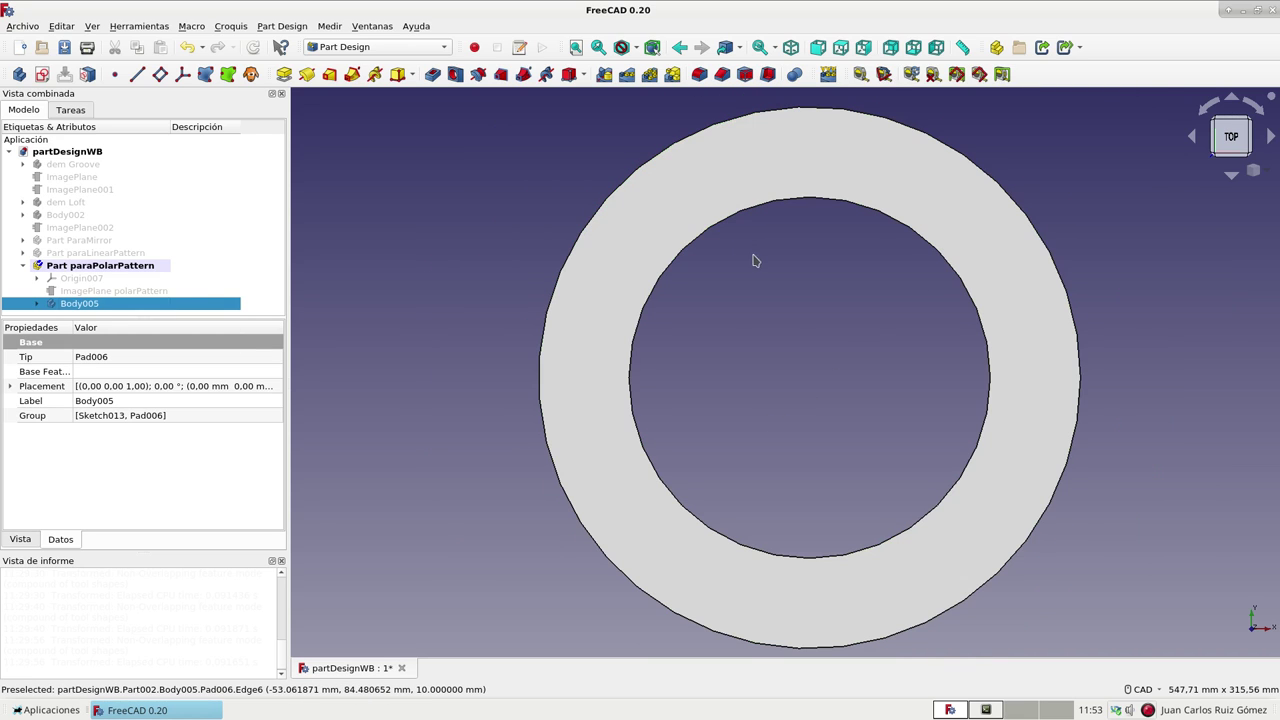
middle_click_drag(848, 405, 840, 334)
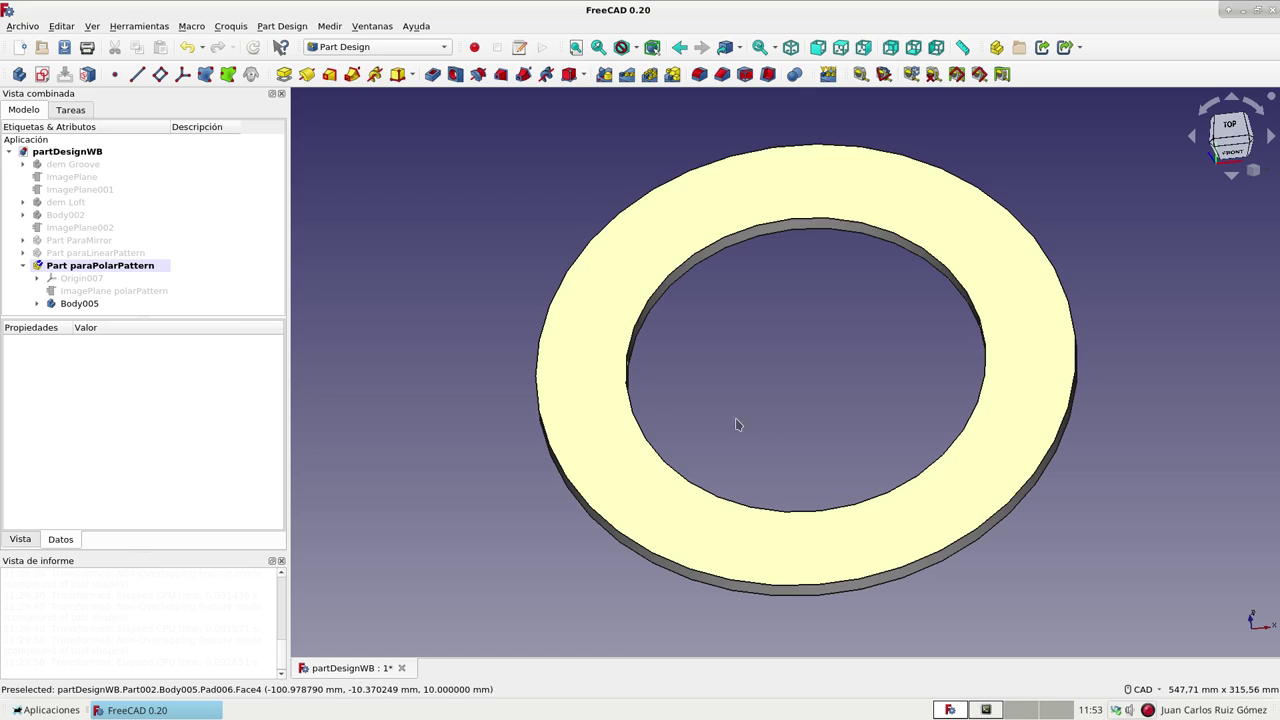
Step: Hide Pad006 and display Sketch013 so only its two concentric circles show
left_click(36, 304)
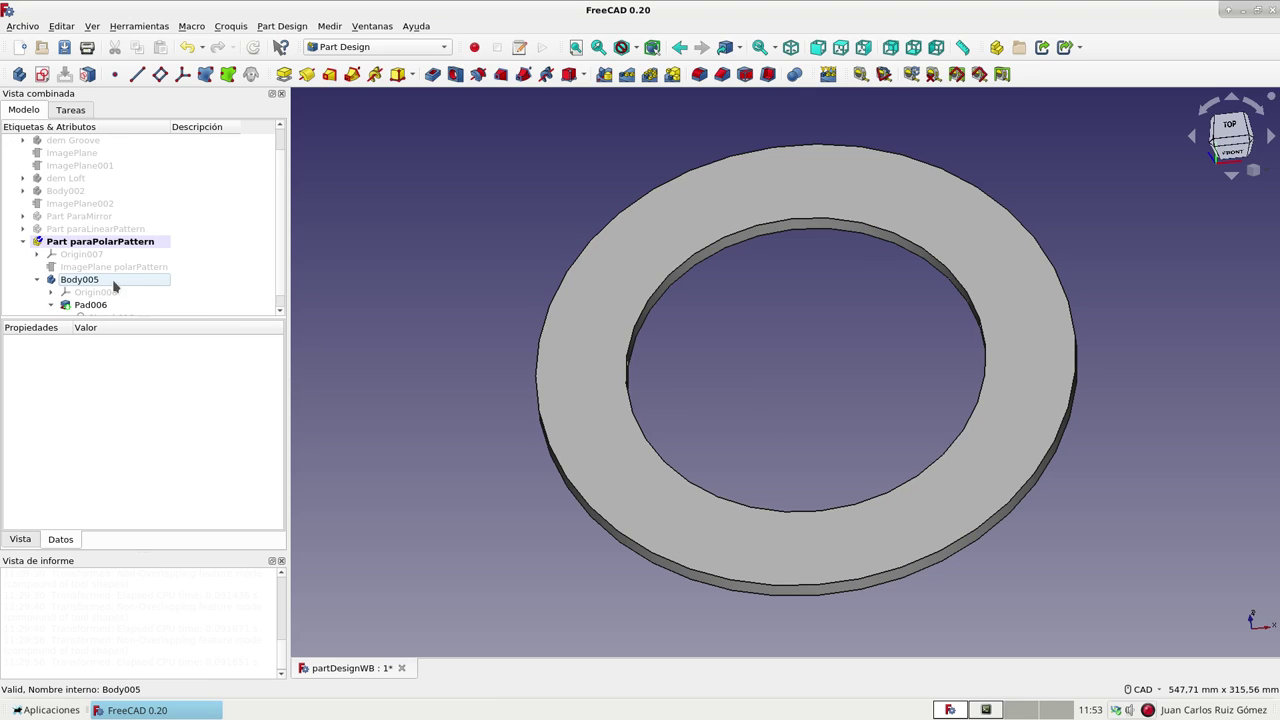
left_click(52, 304)
left_click(112, 304)
left_click(92, 292)
key("space")
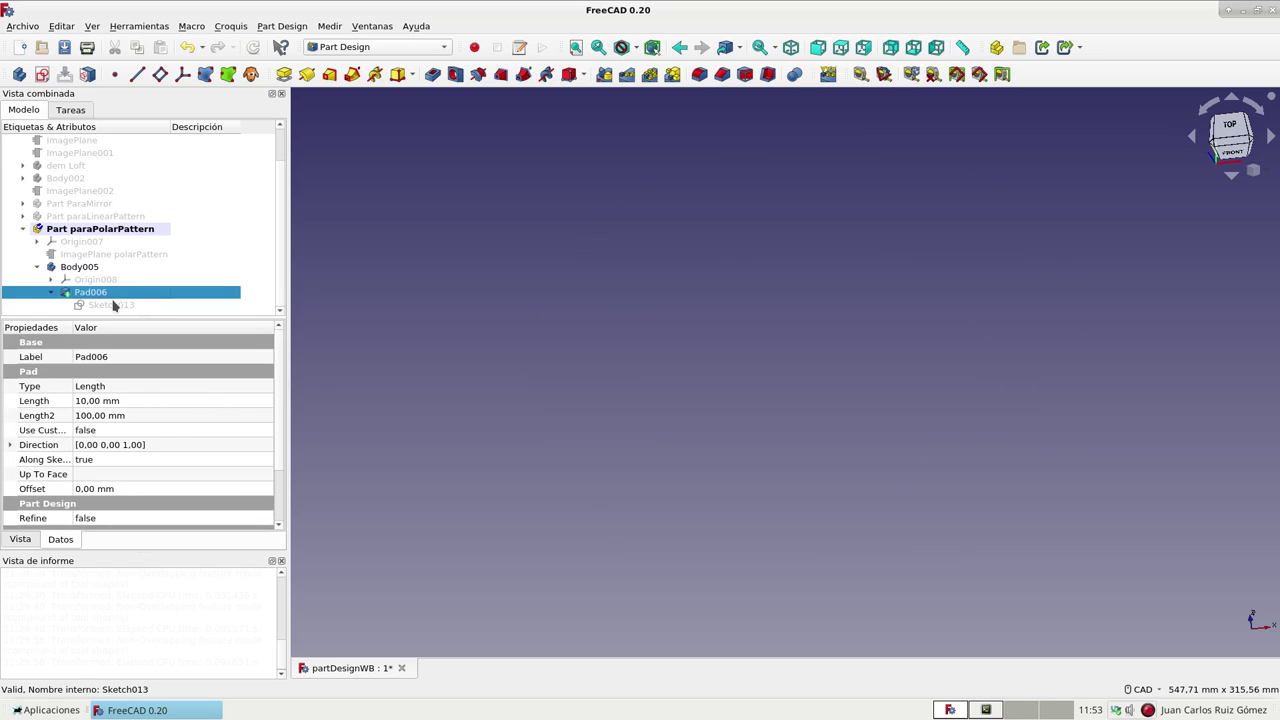
left_click(110, 304)
key("space")
left_click(746, 386)
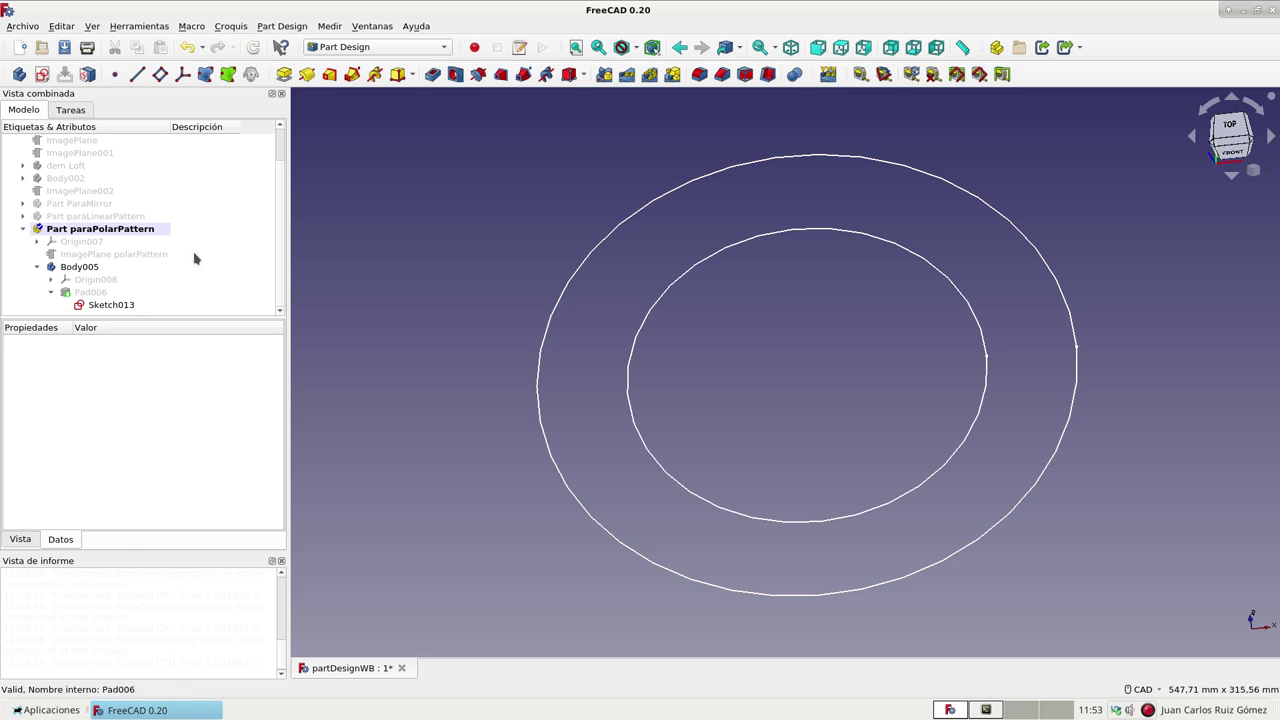
Step: Activate Body005 and make the solid ring Pad006 visible again
left_click(104, 268)
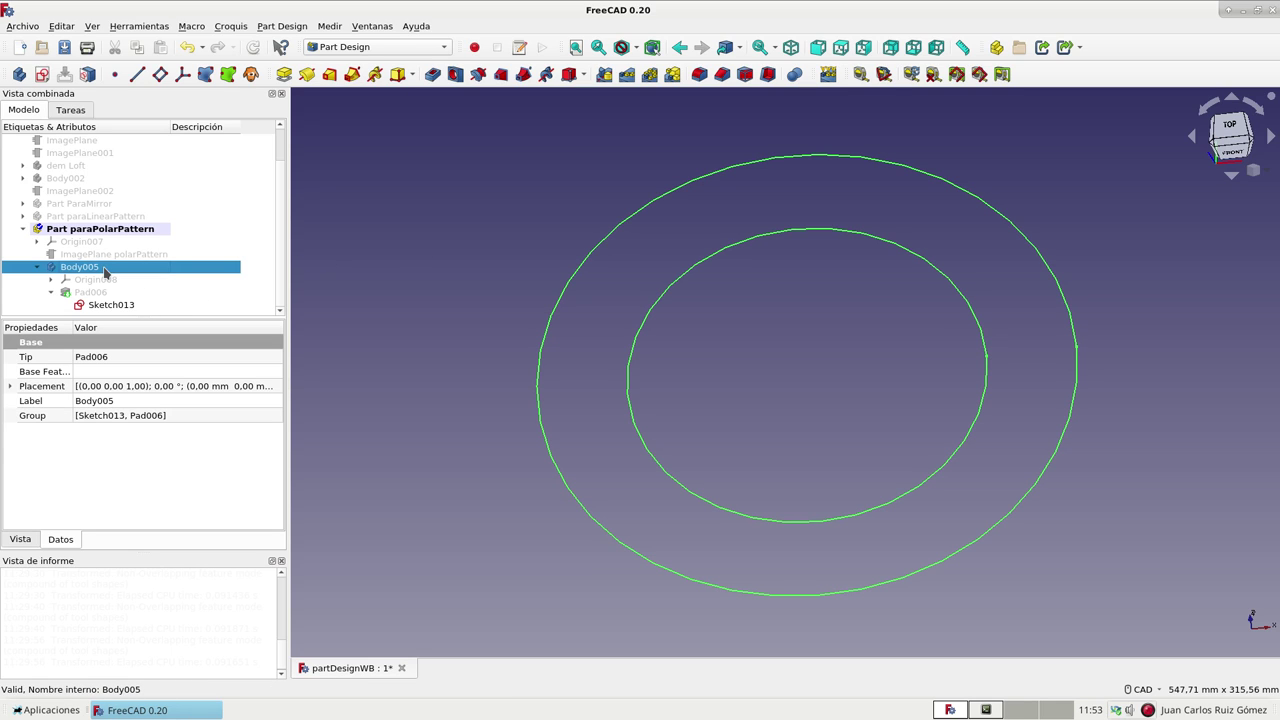
double_click(86, 271)
left_click(110, 305)
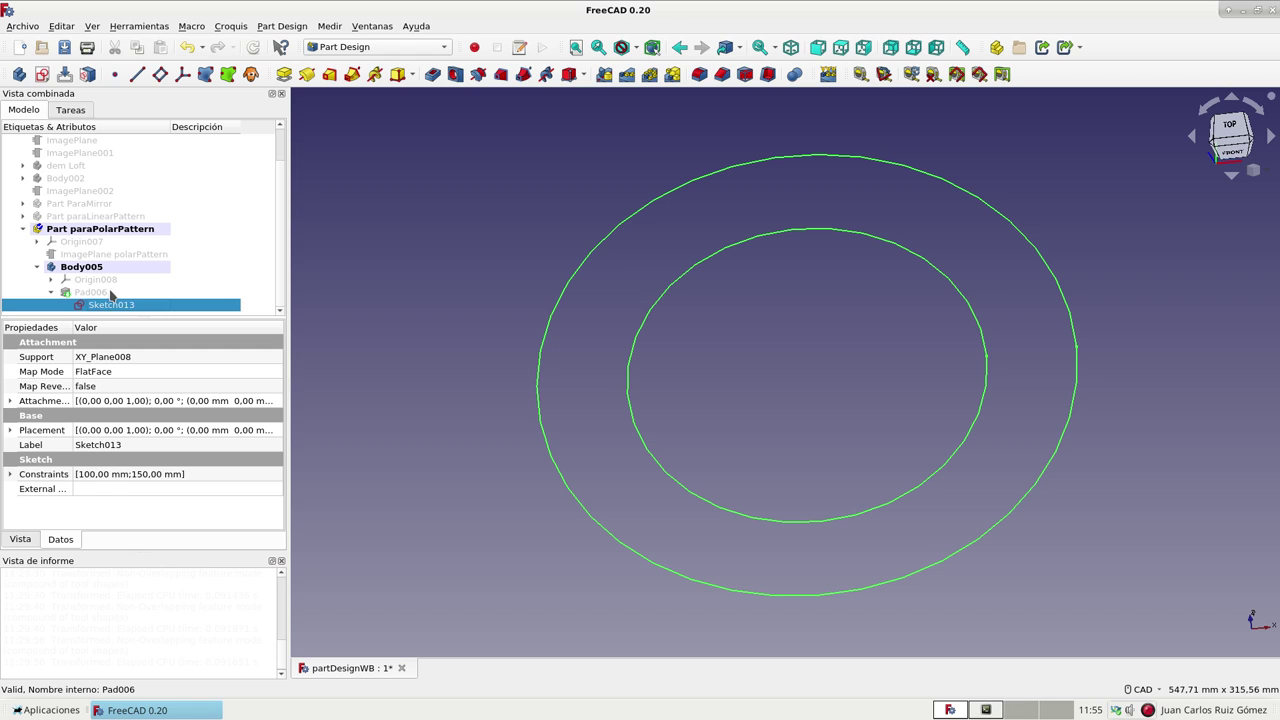
left_click(110, 292)
key("space")
left_click(110, 304)
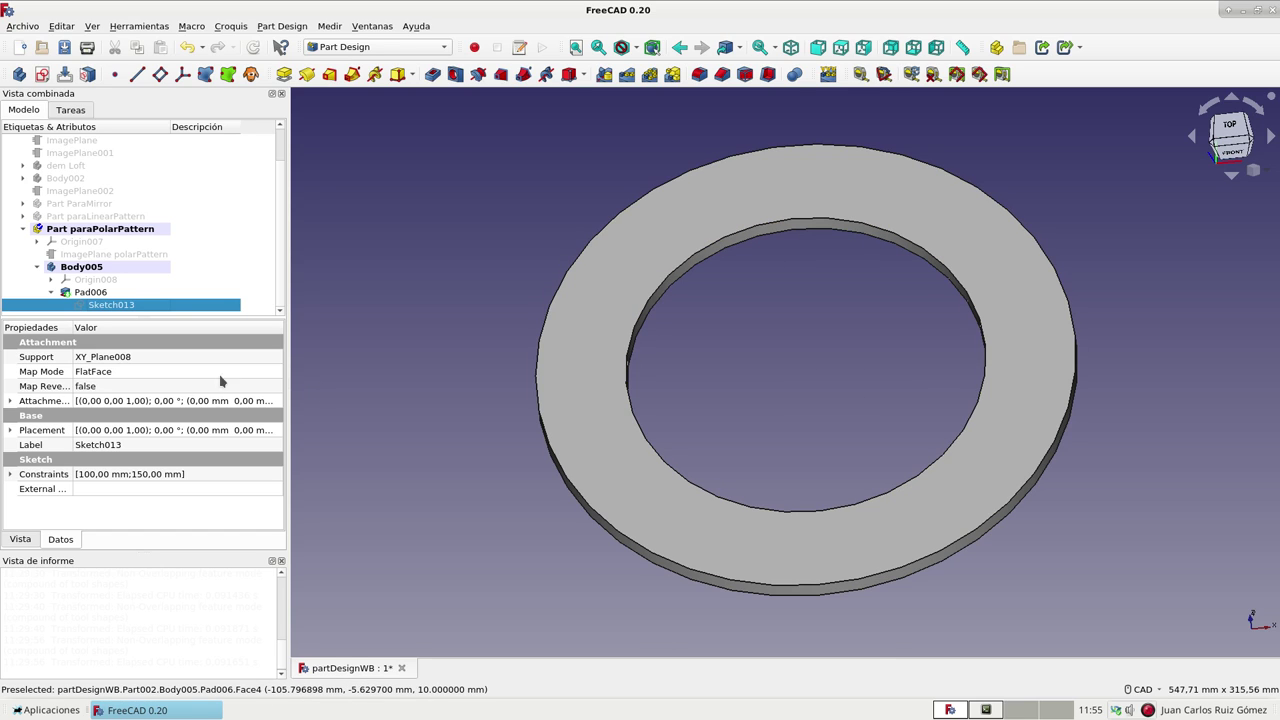
Step: Switch to the Top view and select the ring's top face
left_click(839, 48)
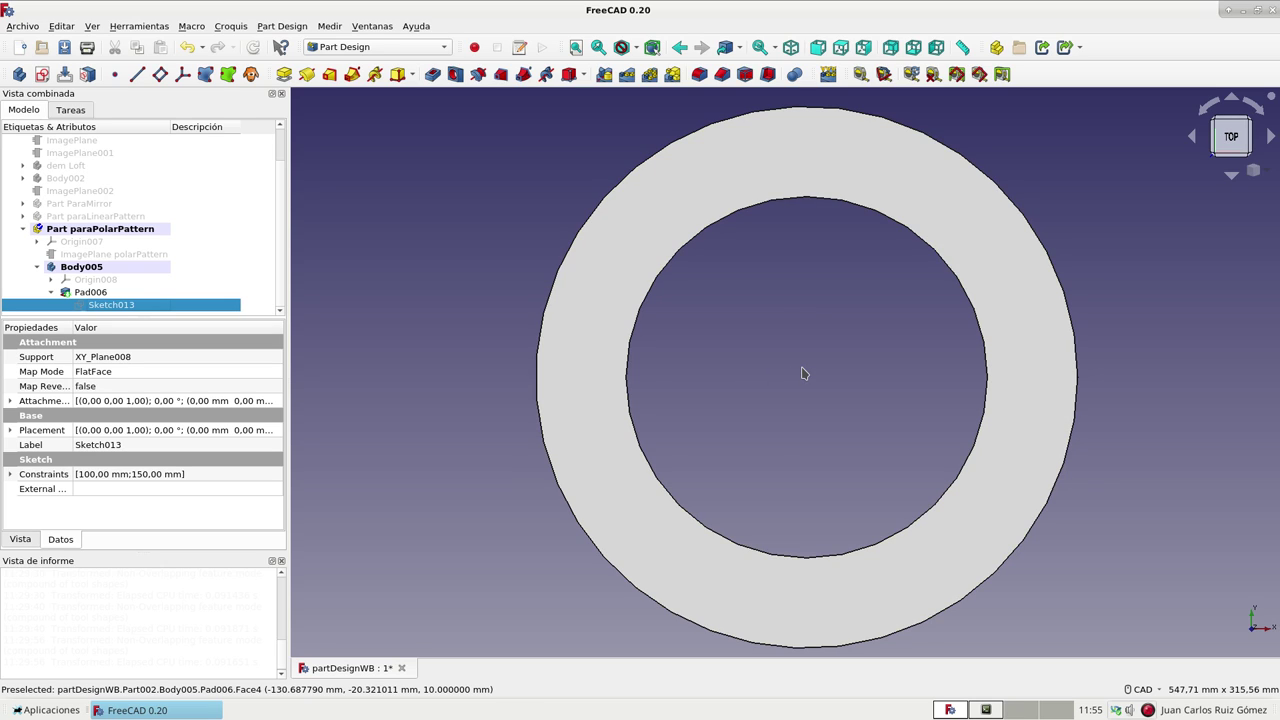
left_click(51, 292)
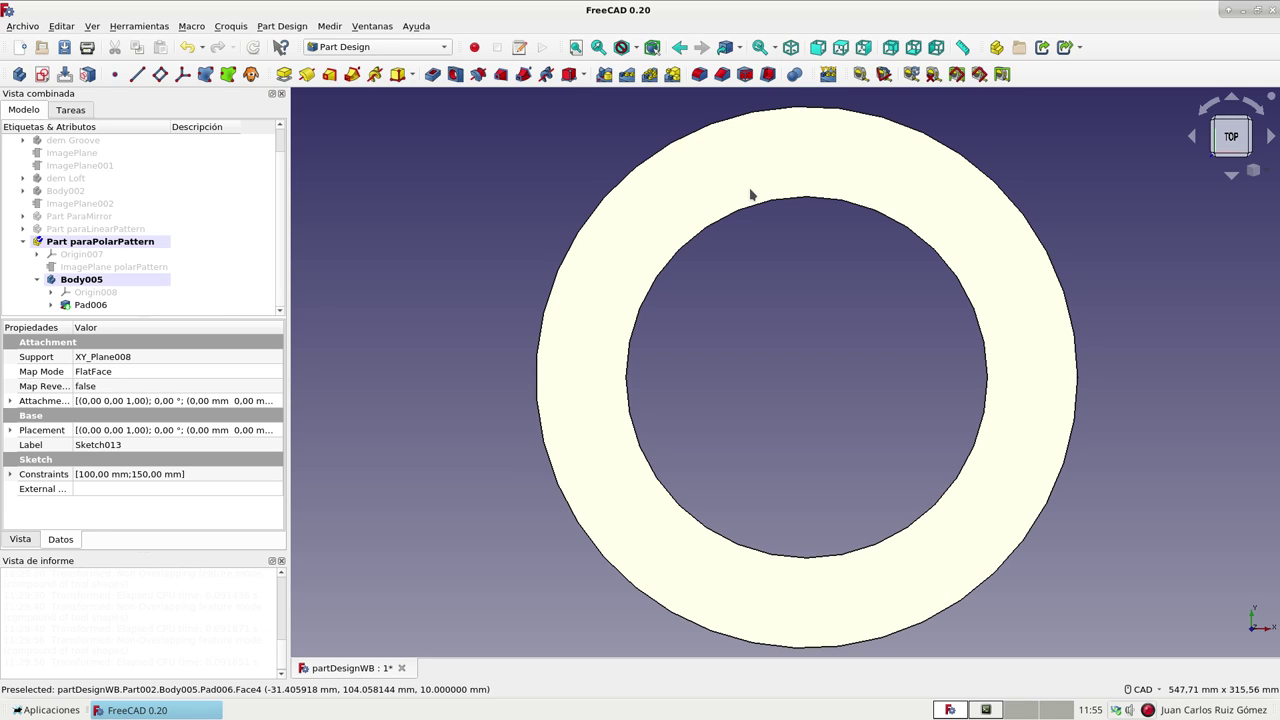
left_click(750, 194)
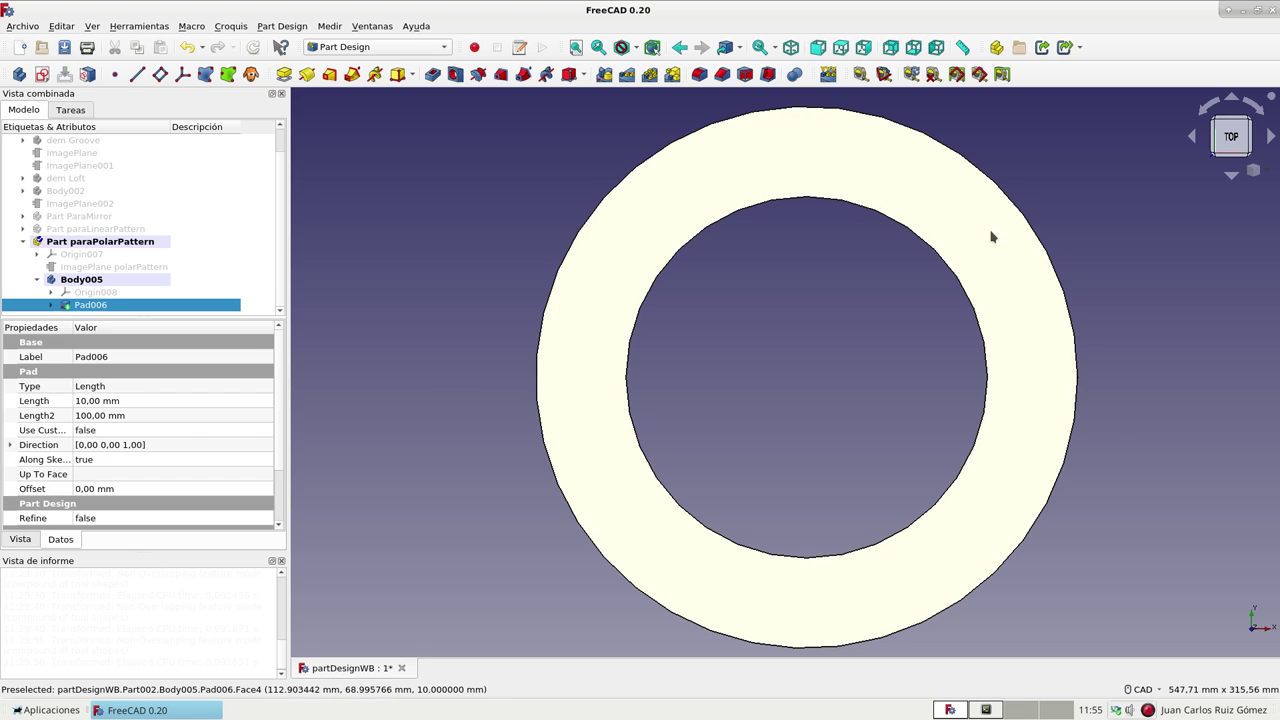
left_click(898, 566)
Step: Start a new sketch on the ring face and draw a small circle centred on the horizontal axis
left_click(42, 76)
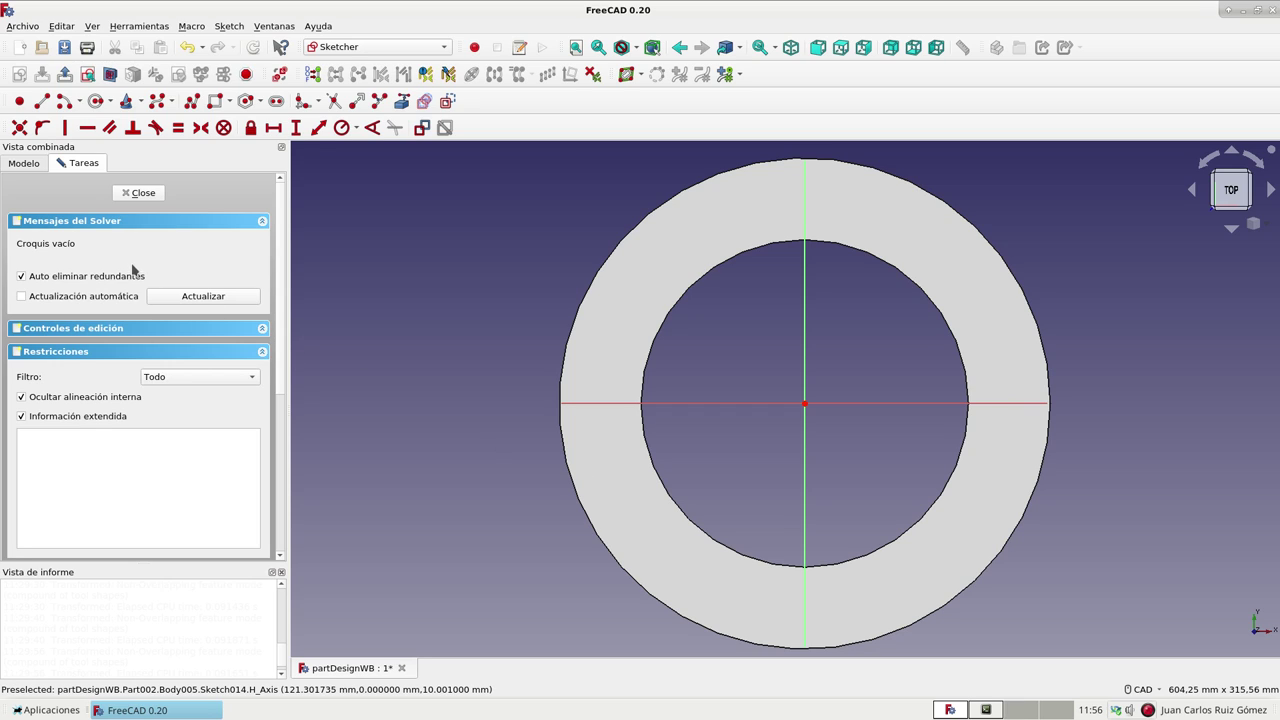
left_click(96, 101)
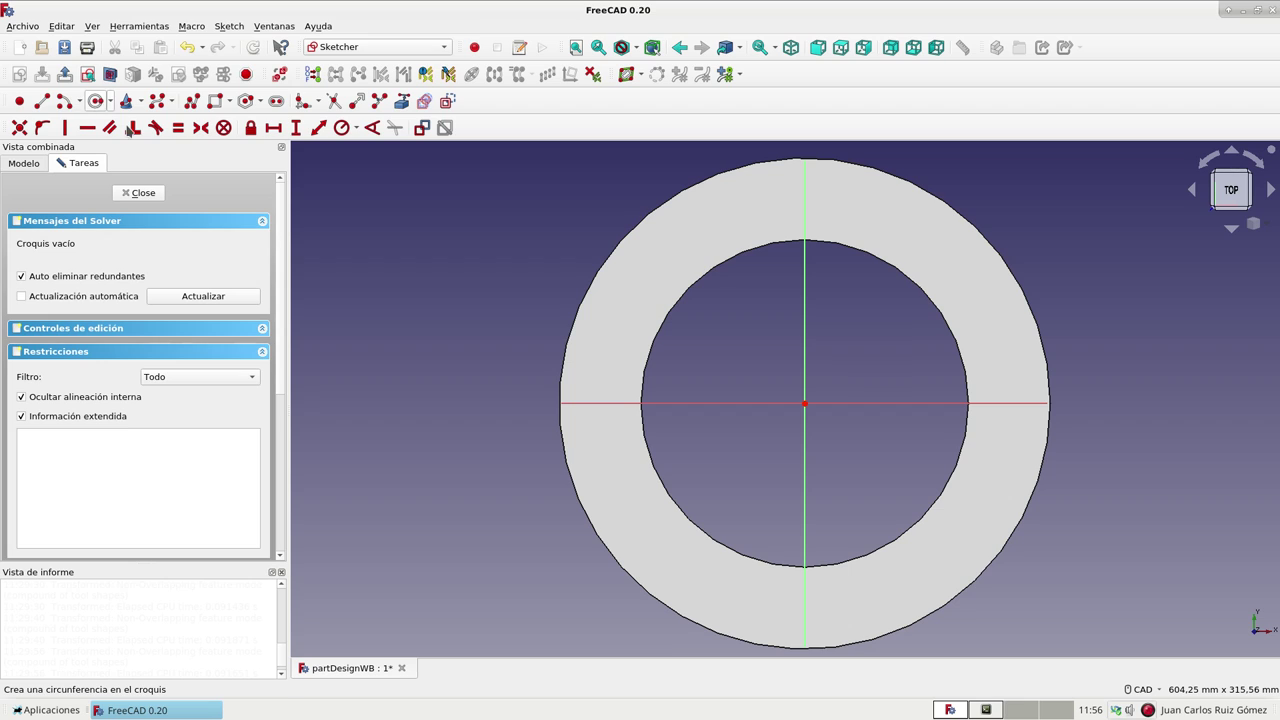
left_click(985, 403)
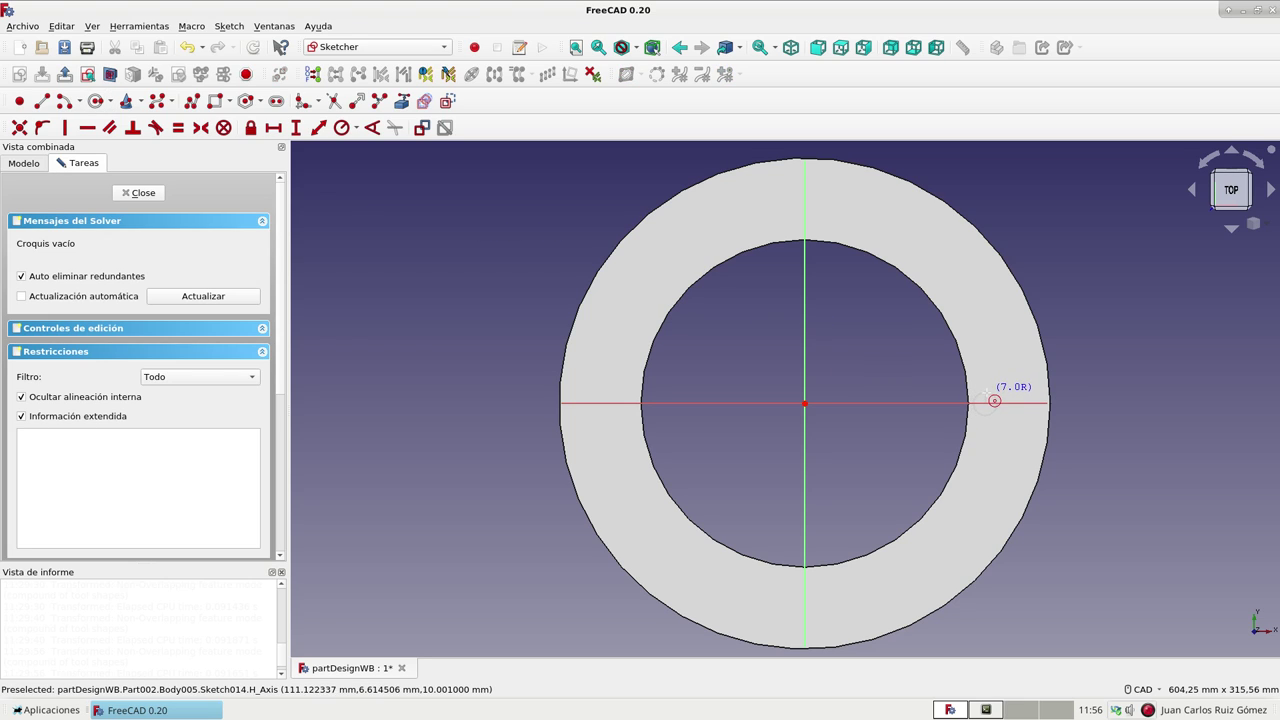
left_click(995, 394)
right_click(1080, 330)
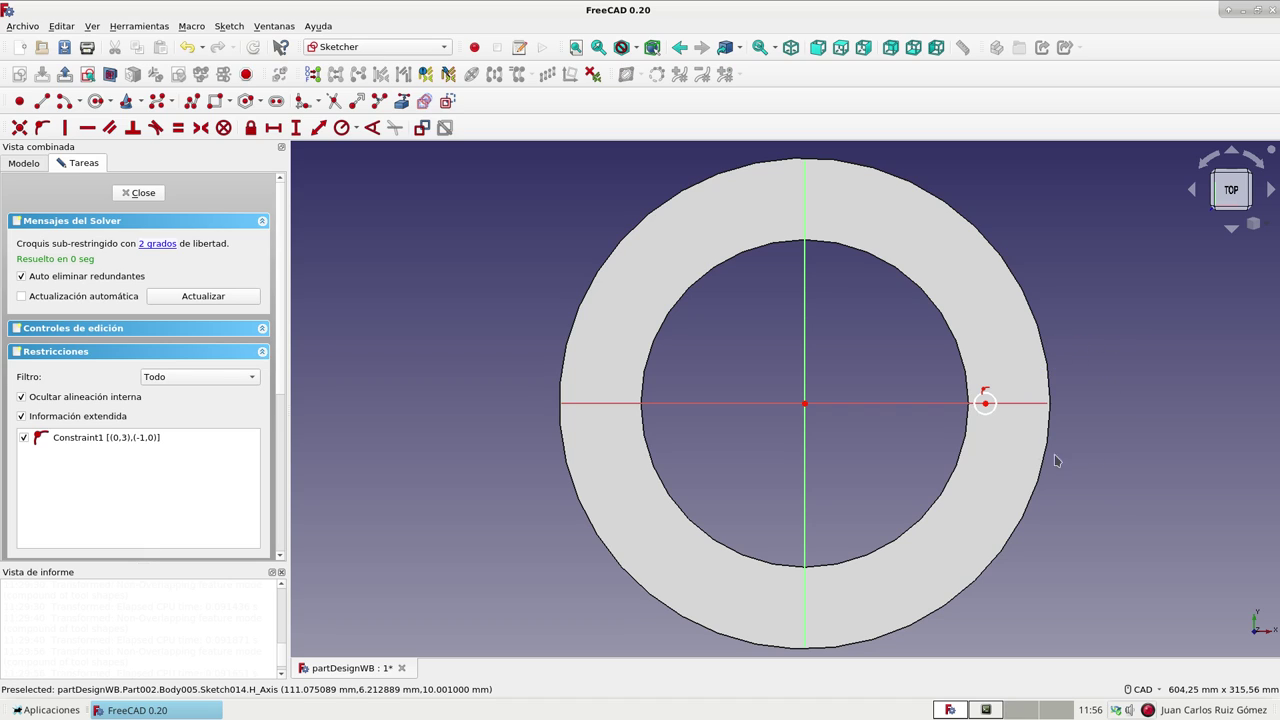
Step: Constrain the small circle's radius to 5 mm
left_click(984, 401)
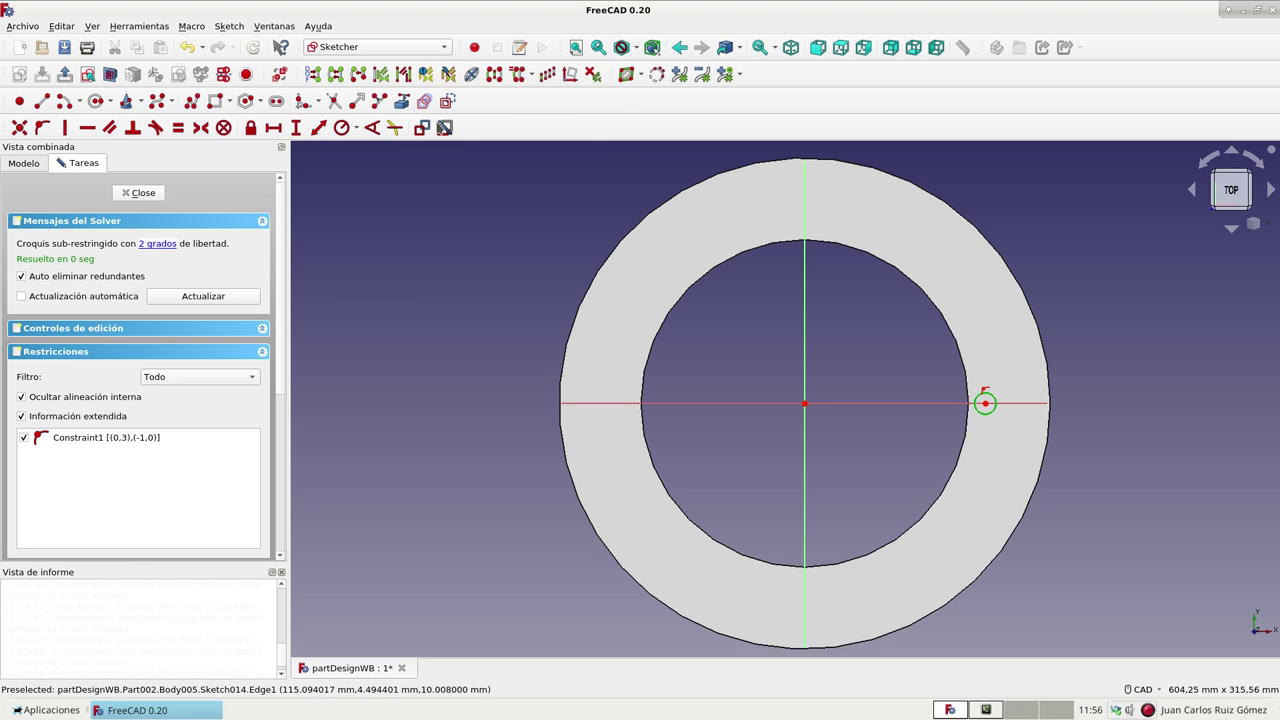
left_click(345, 128)
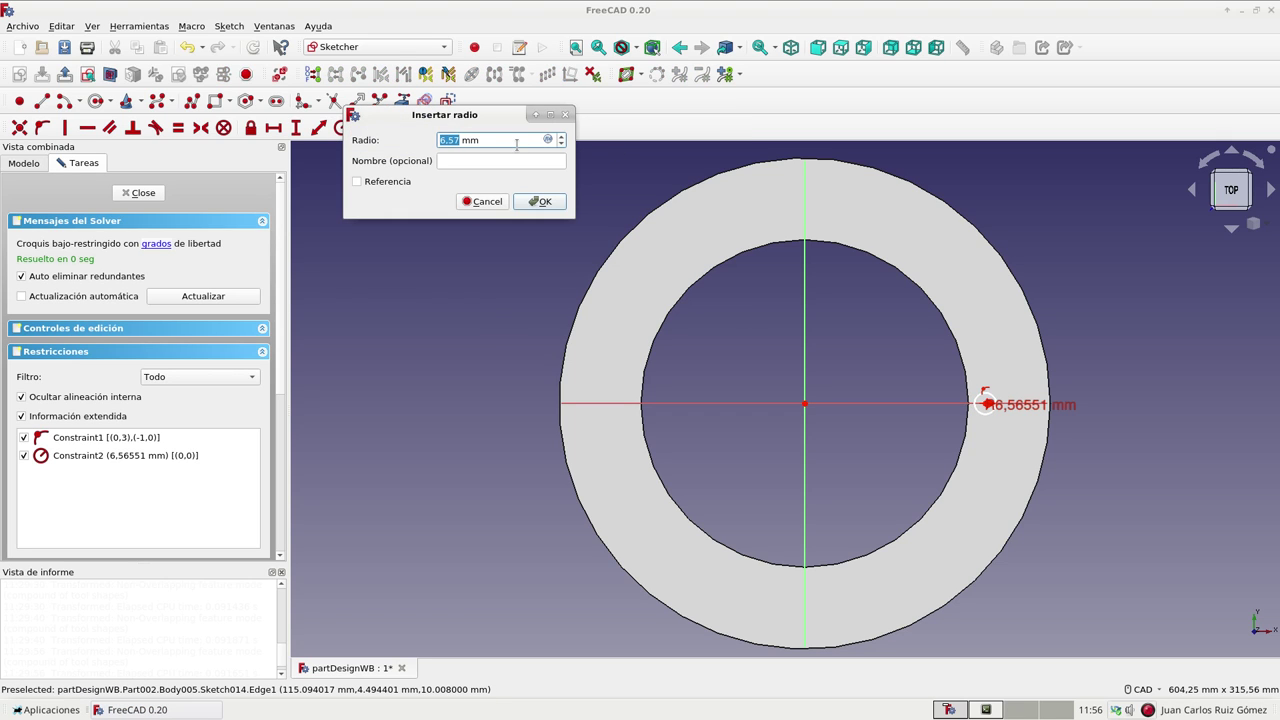
type("5")
left_click(540, 202)
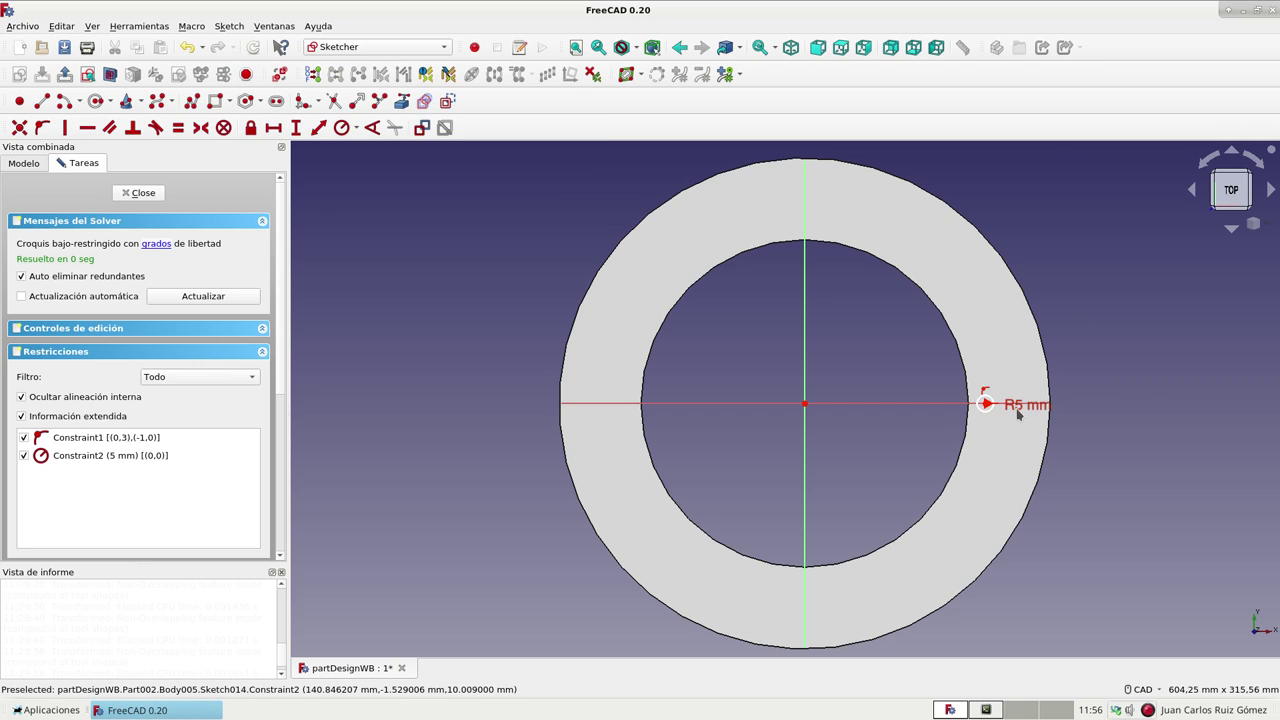
scroll(1013, 410, "up", 2)
scroll(1013, 410, "up", 3)
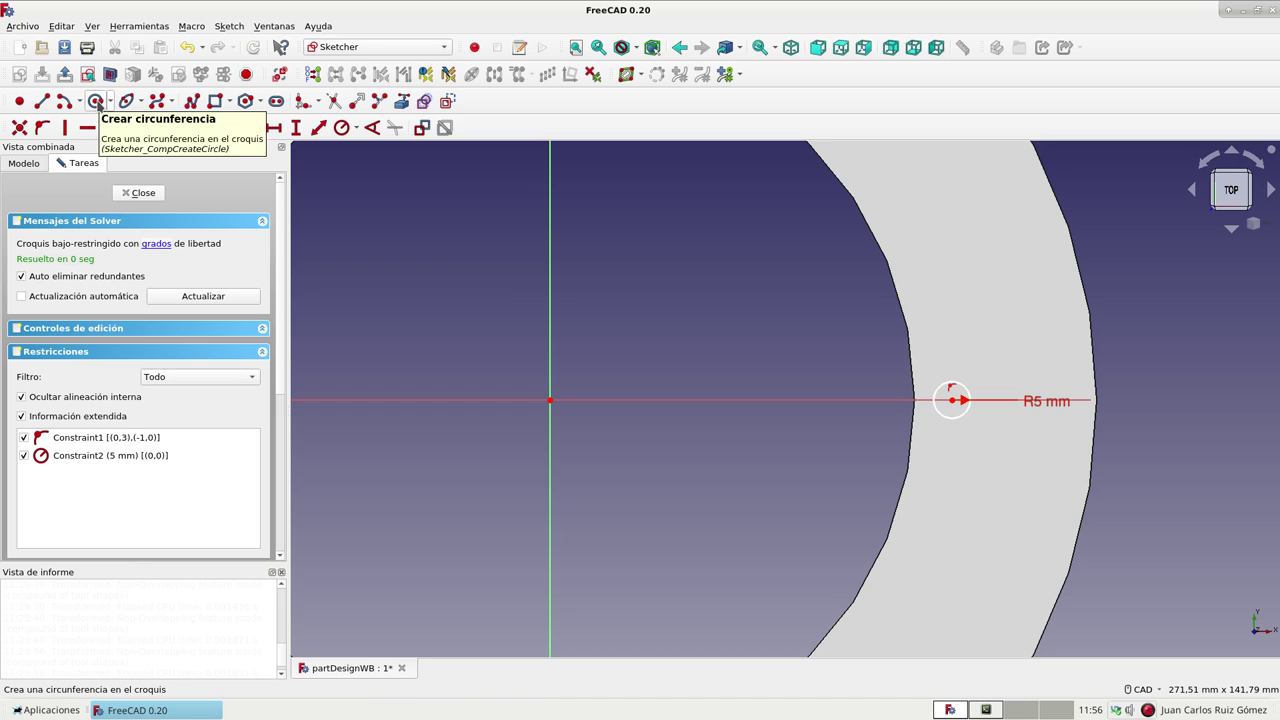
Step: Draw a large circle centred on the sketch origin, sized to pass through the ring
left_click(96, 102)
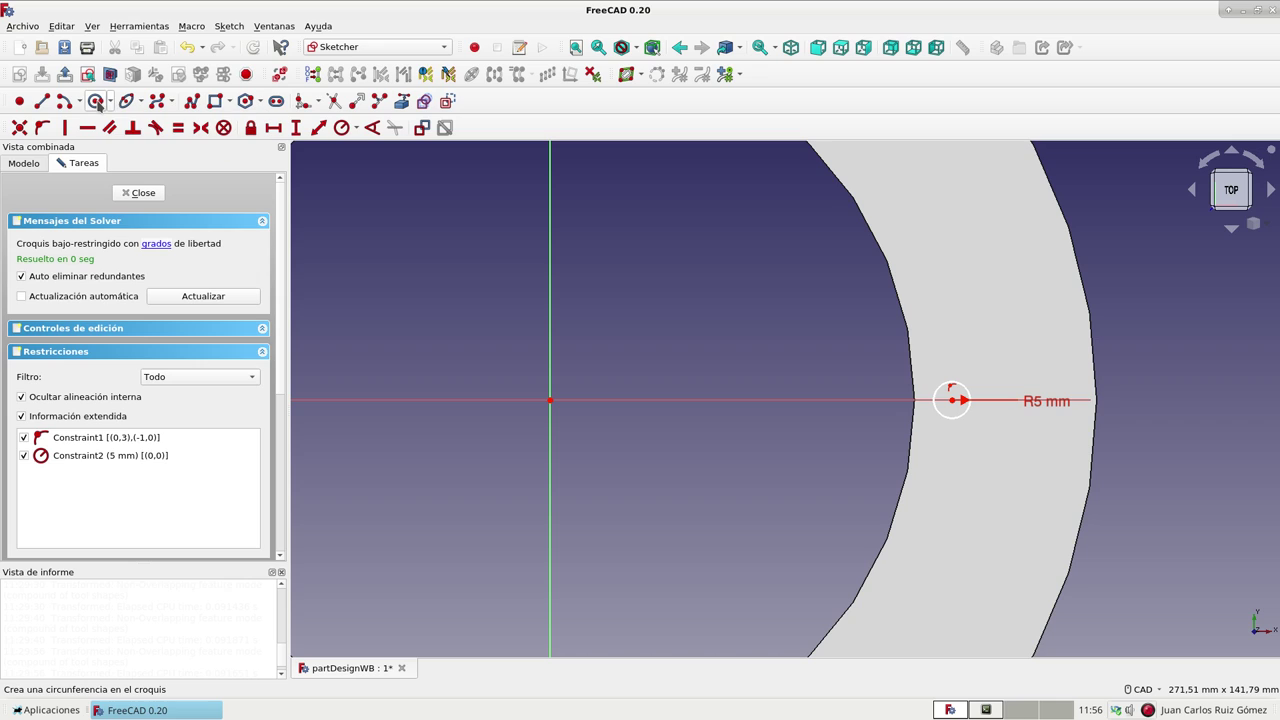
left_click(551, 400)
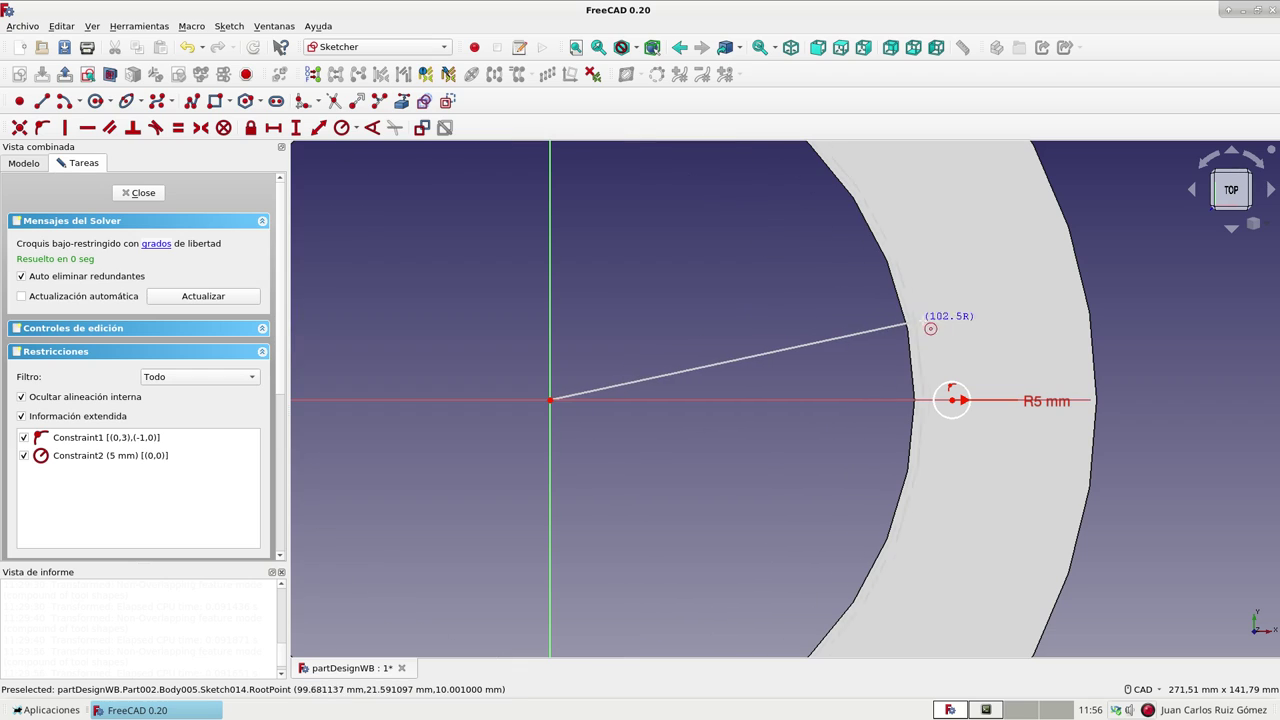
left_click(940, 319)
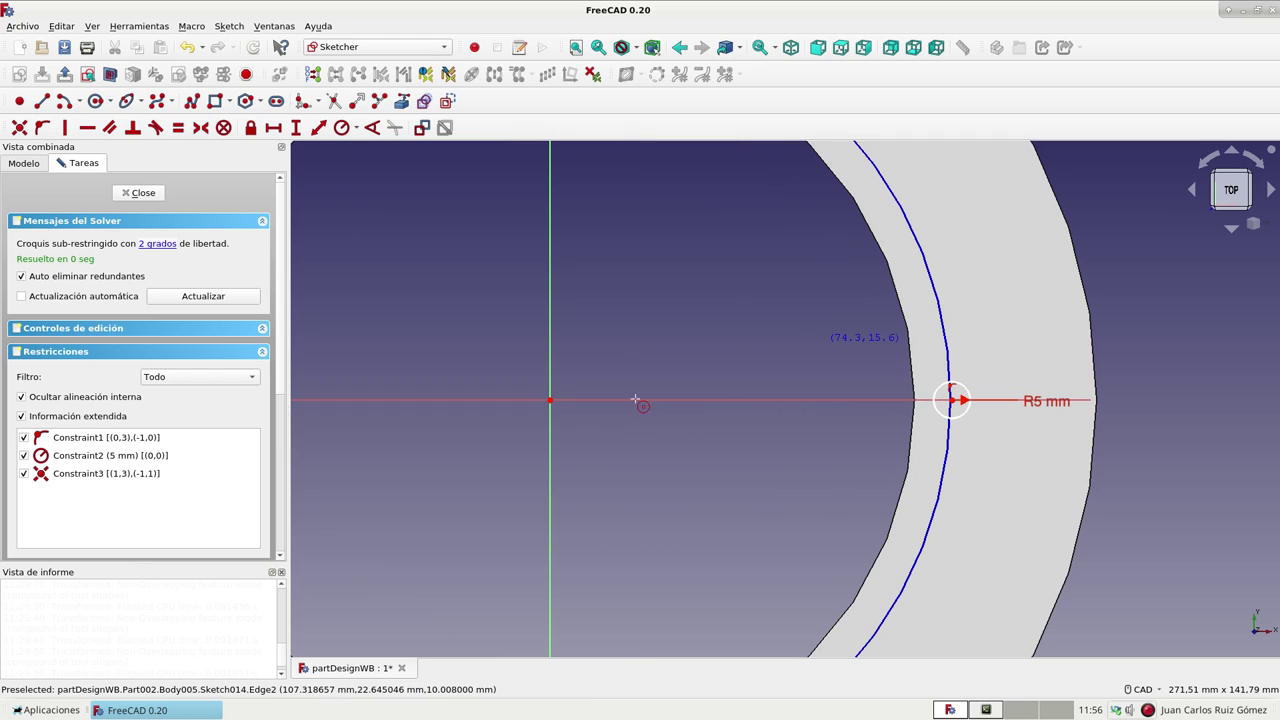